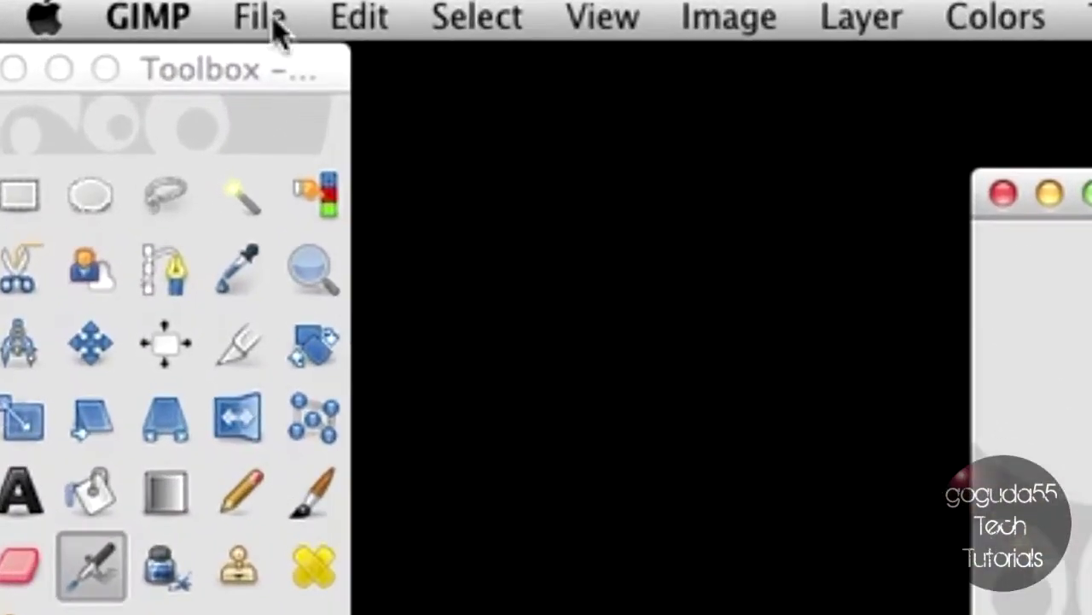
# - Open watermark2.png from the Desktop folder
pyautogui.click(280, 34)
pyautogui.click(178, 98)
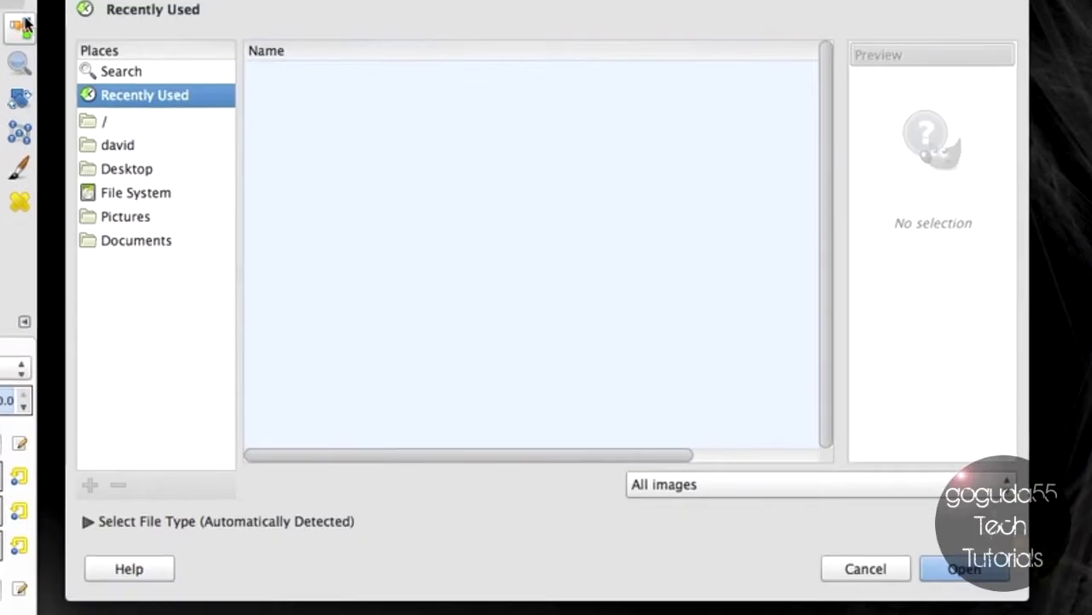
pyautogui.click(104, 167)
pyautogui.click(330, 113)
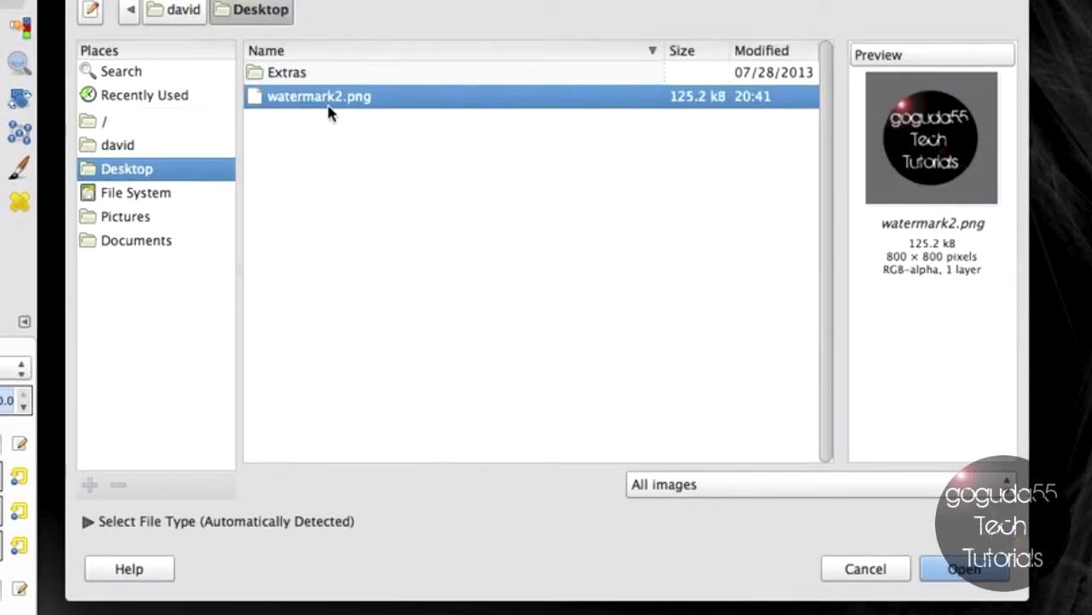
pyautogui.click(964, 568)
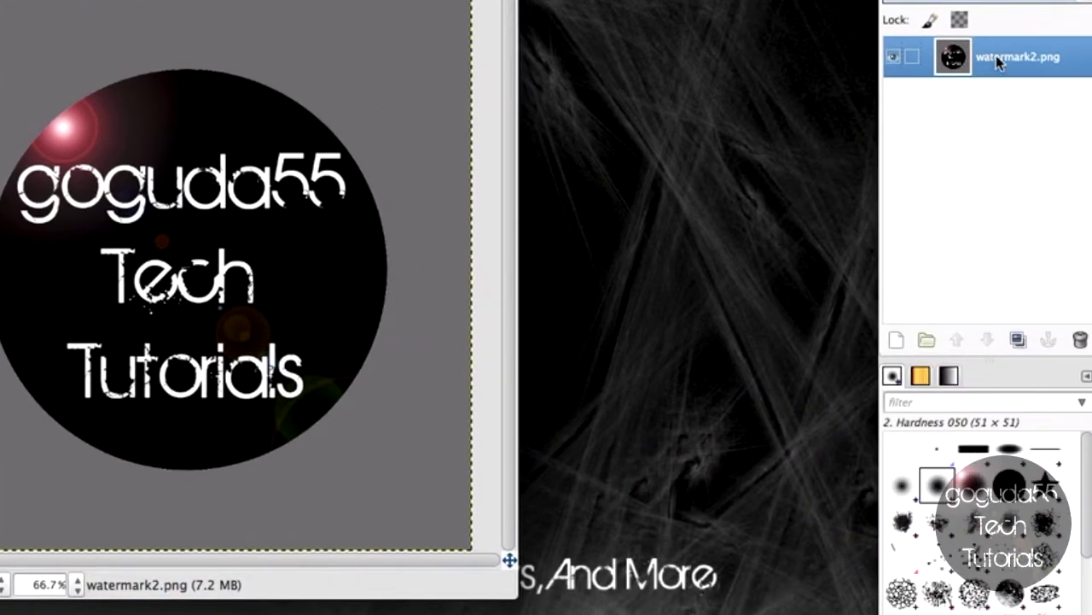
pyautogui.rightClick(998, 64)
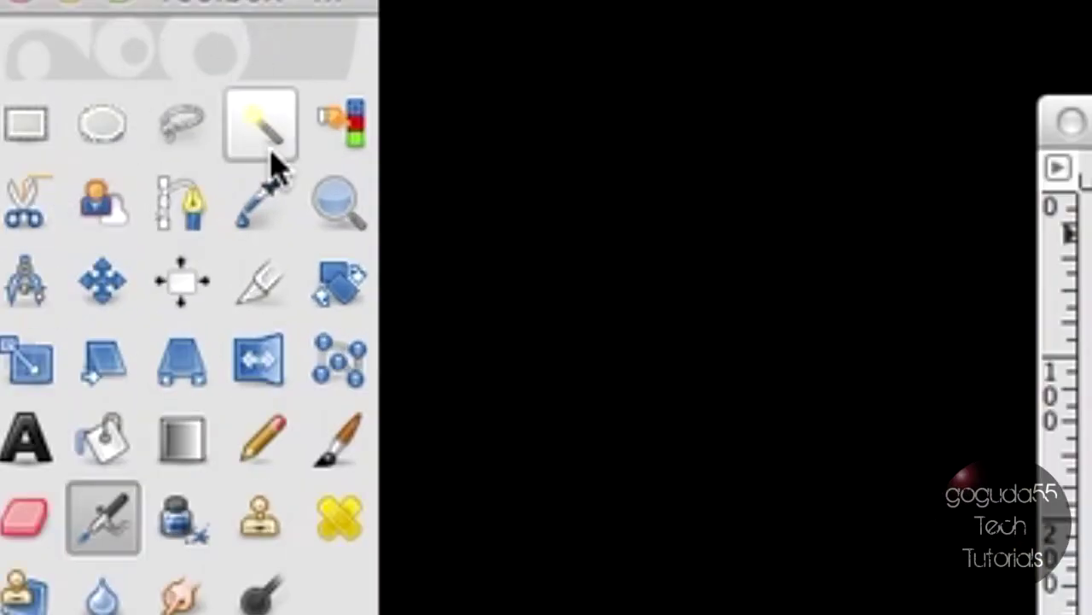
pyautogui.click(268, 139)
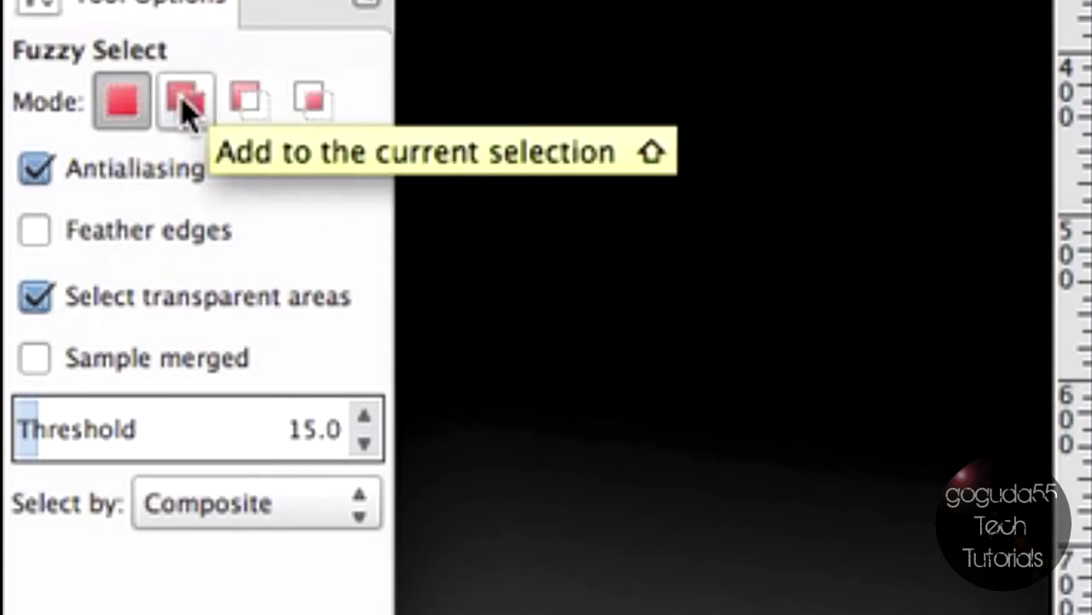
# - Set Fuzzy Select to Add mode and raise its threshold from 15 to 30
pyautogui.click(185, 102)
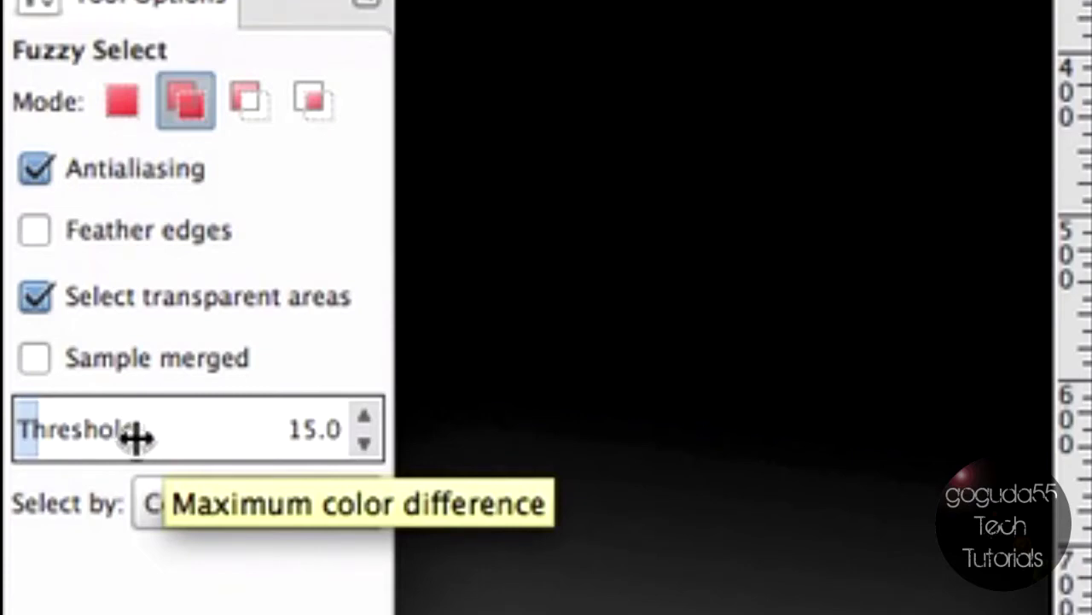
pyautogui.doubleClick(317, 429)
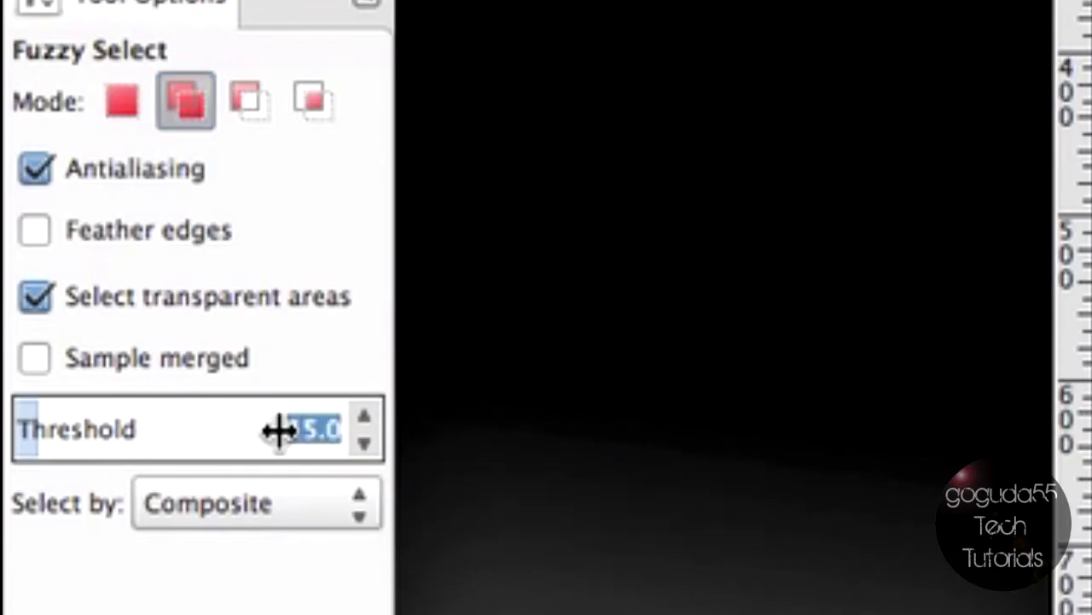
pyautogui.write('30')
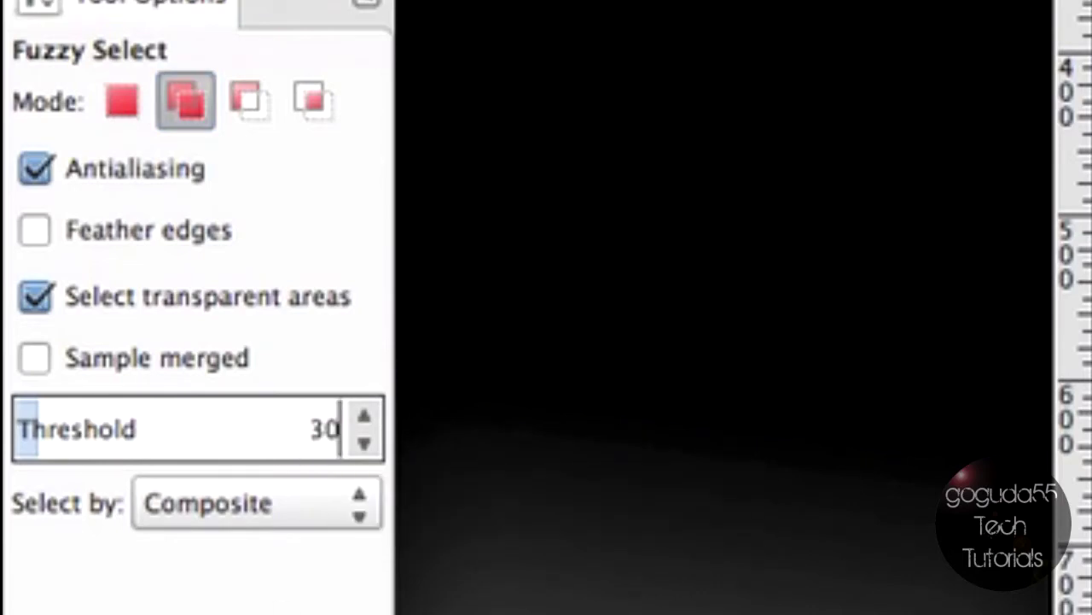
pyautogui.press('Return')
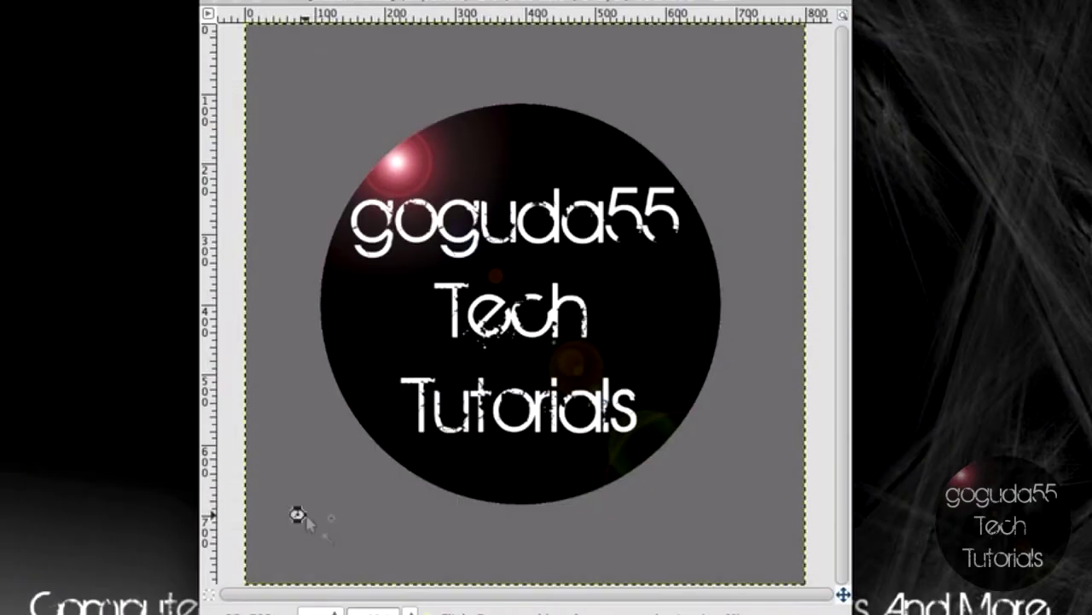
# - Fuzzy-select the gray background around the circle, then add the white lettering
pyautogui.click(306, 519)
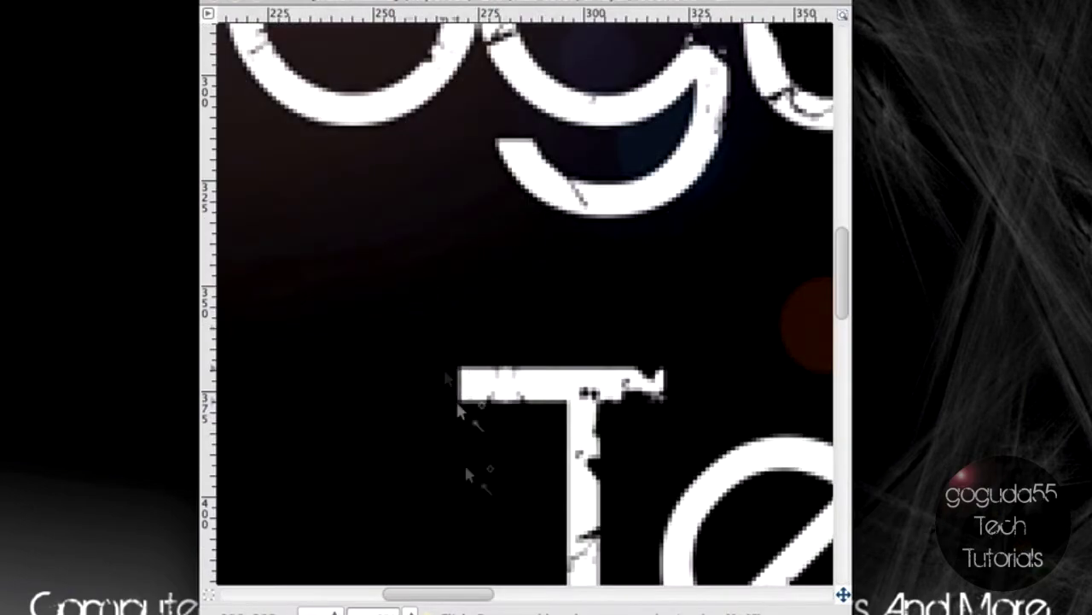
pyautogui.moveTo(457, 595); pyautogui.dragTo(390, 595)
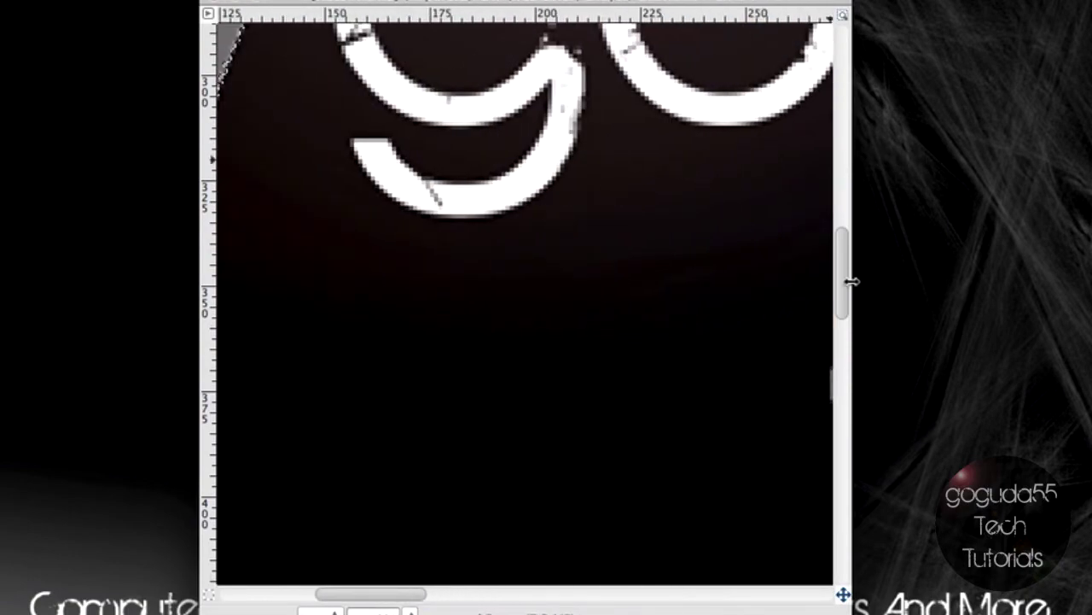
pyautogui.moveTo(842, 276); pyautogui.dragTo(842, 249)
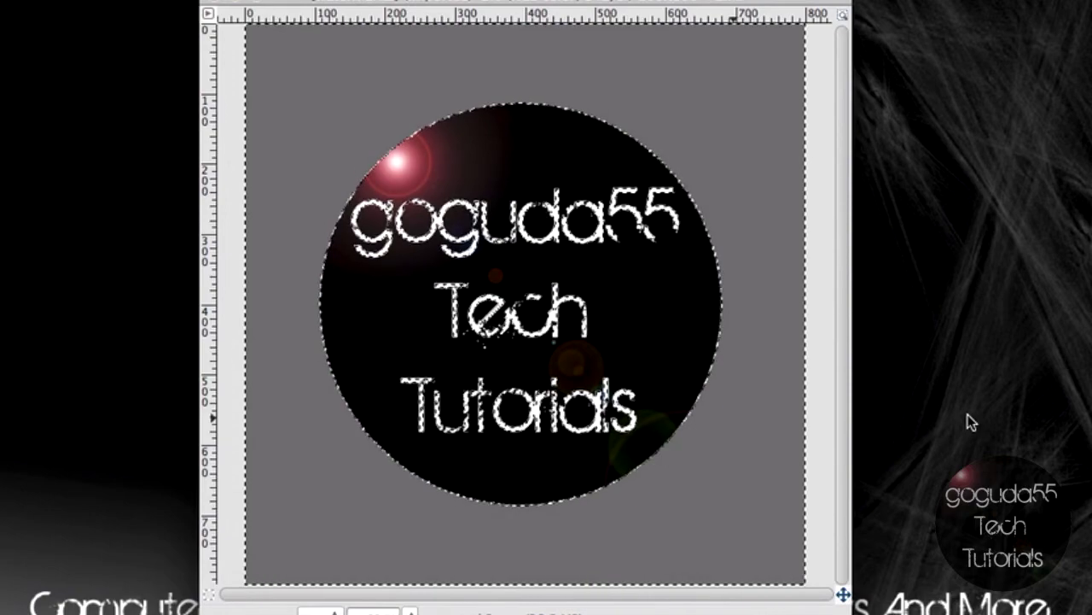
# - Clear the selected gray background and white text to transparency, then select none
pyautogui.press('Delete')
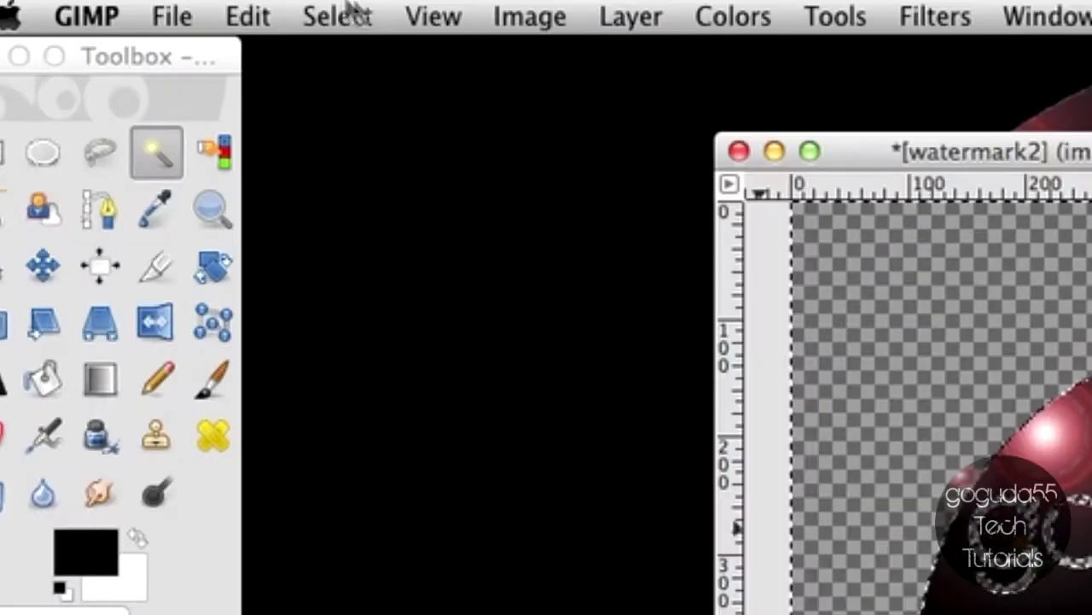
pyautogui.click(342, 16)
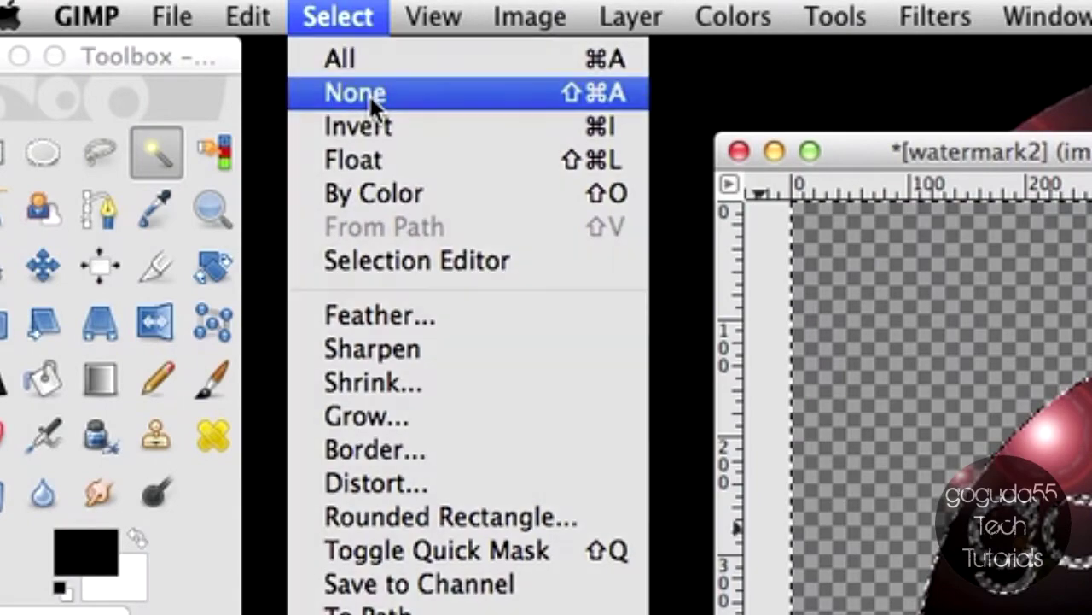
pyautogui.click(369, 94)
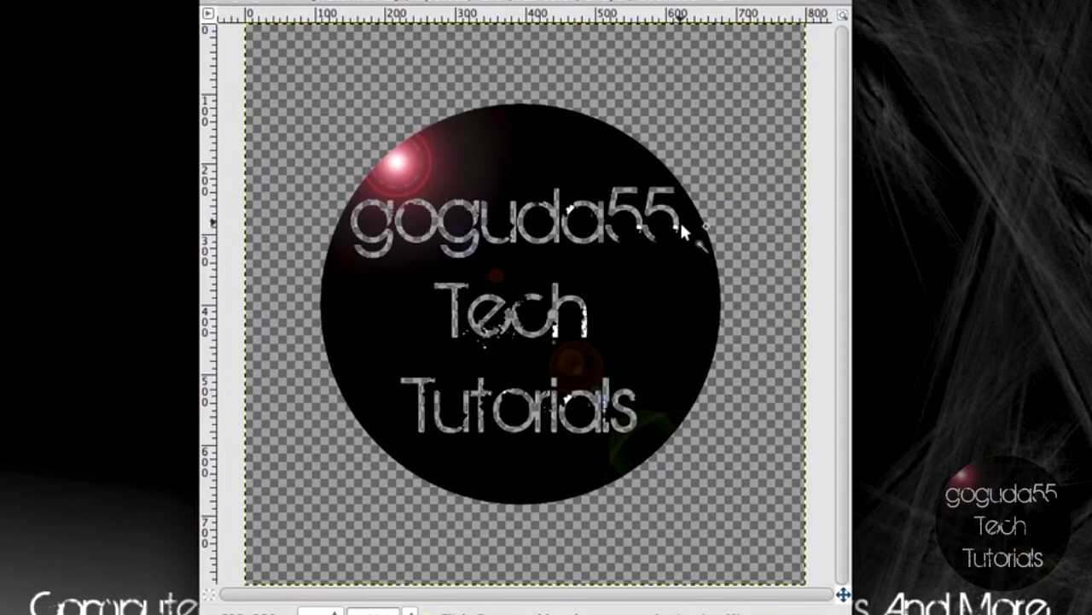
# - Zoom in and select the white speck near the 55, then fit the logo back in the window
pyautogui.scroll(8, 588, 270)
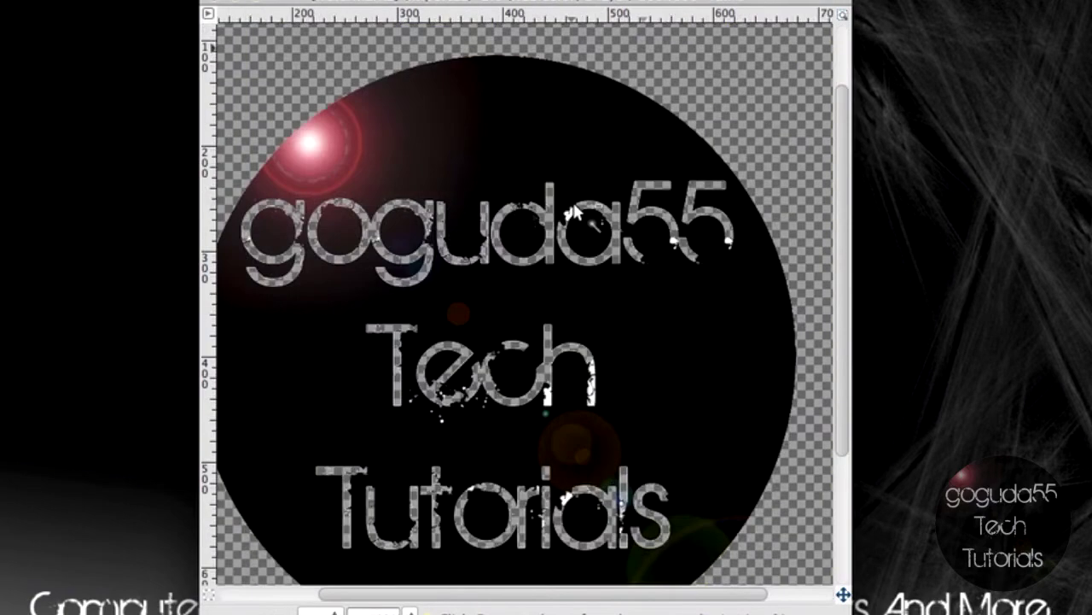
pyautogui.scroll(1, 572, 246)
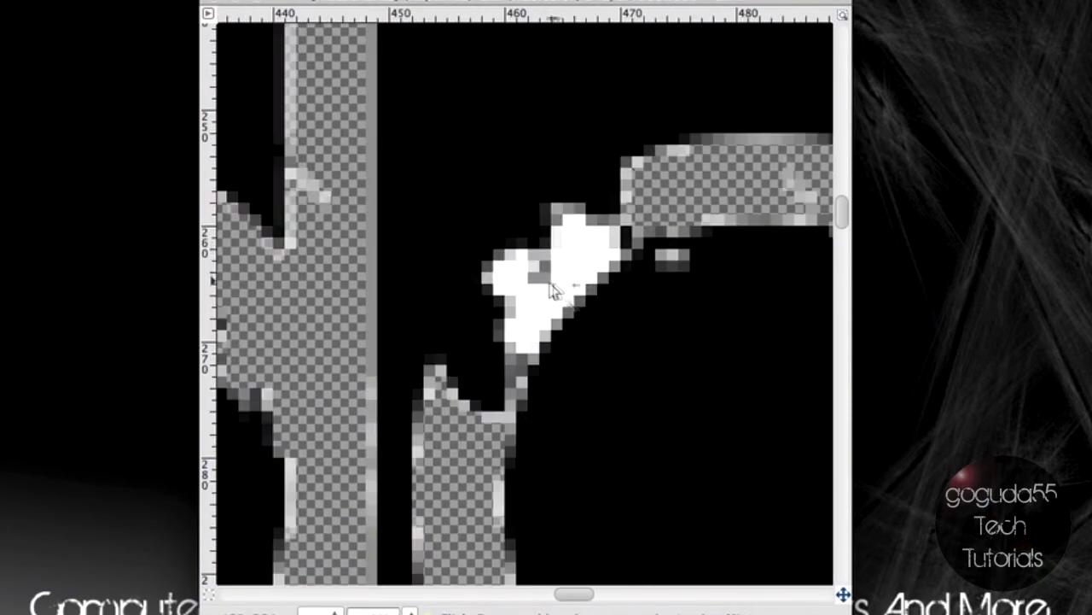
pyautogui.click(556, 305)
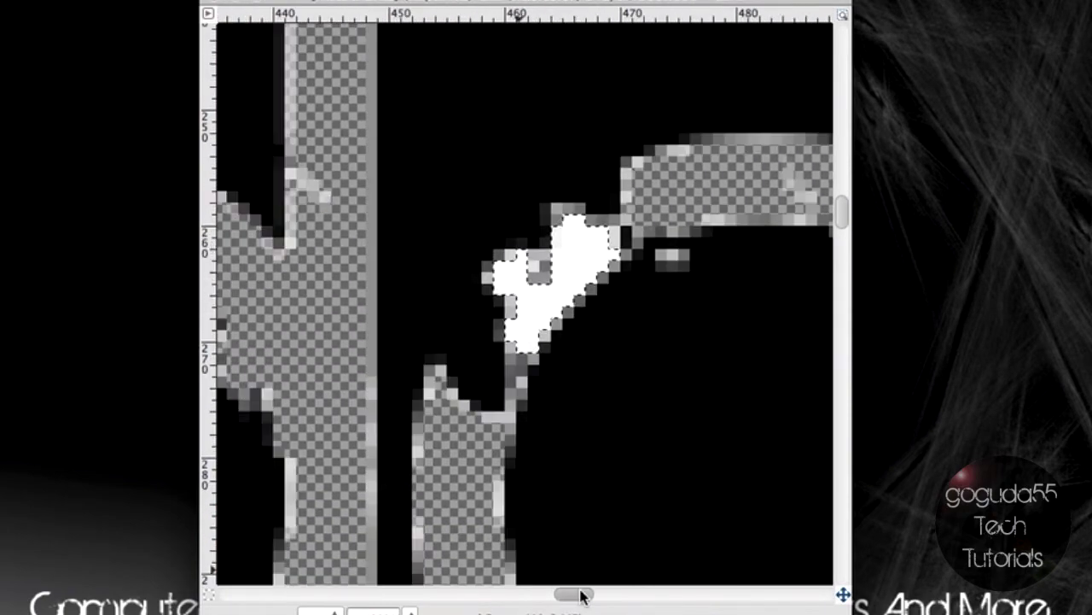
pyautogui.hotkey('shift', 'ctrl', 'j')
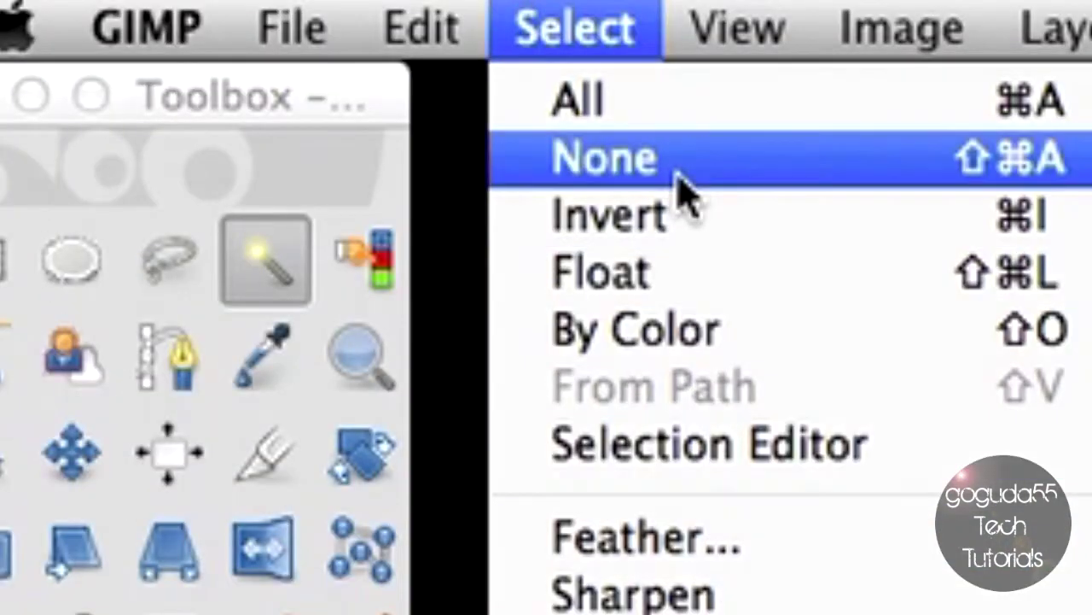
pyautogui.click(678, 168)
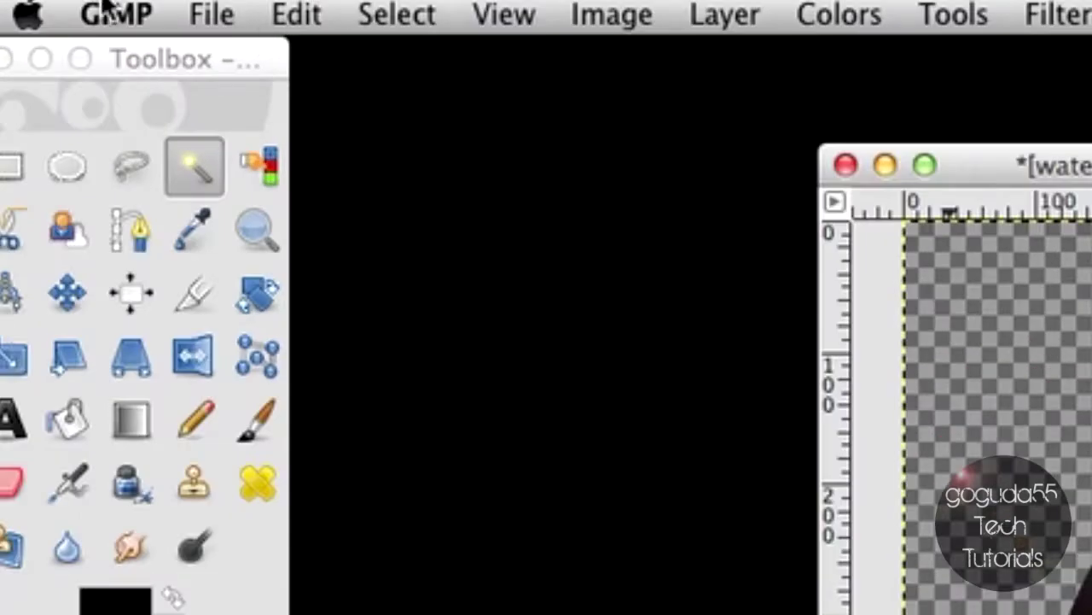
# - Start Export As and choose PNG image as the file type
pyautogui.click(212, 15)
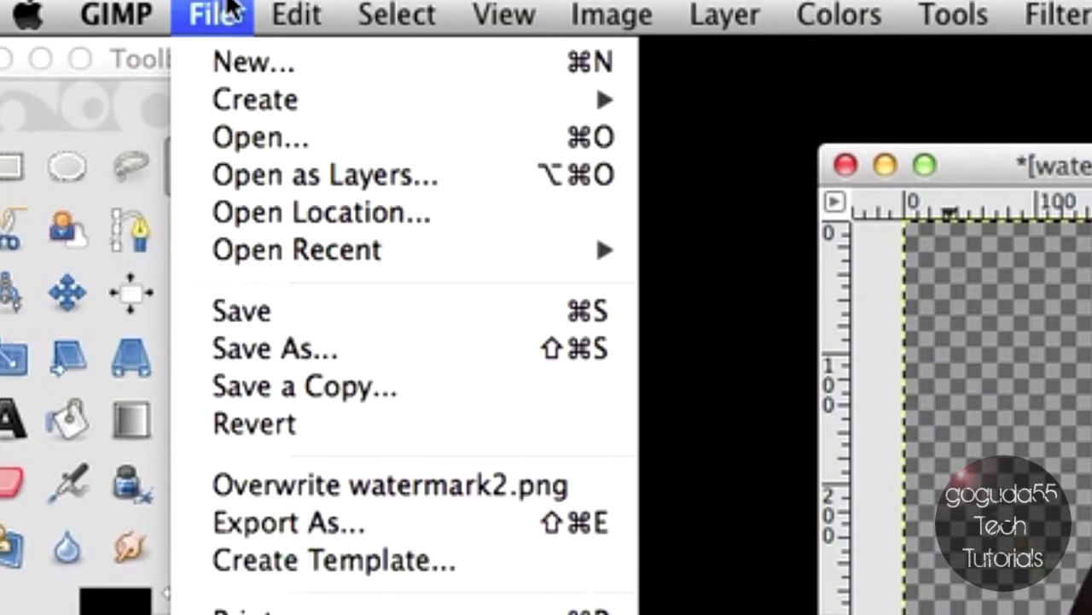
pyautogui.click(295, 523)
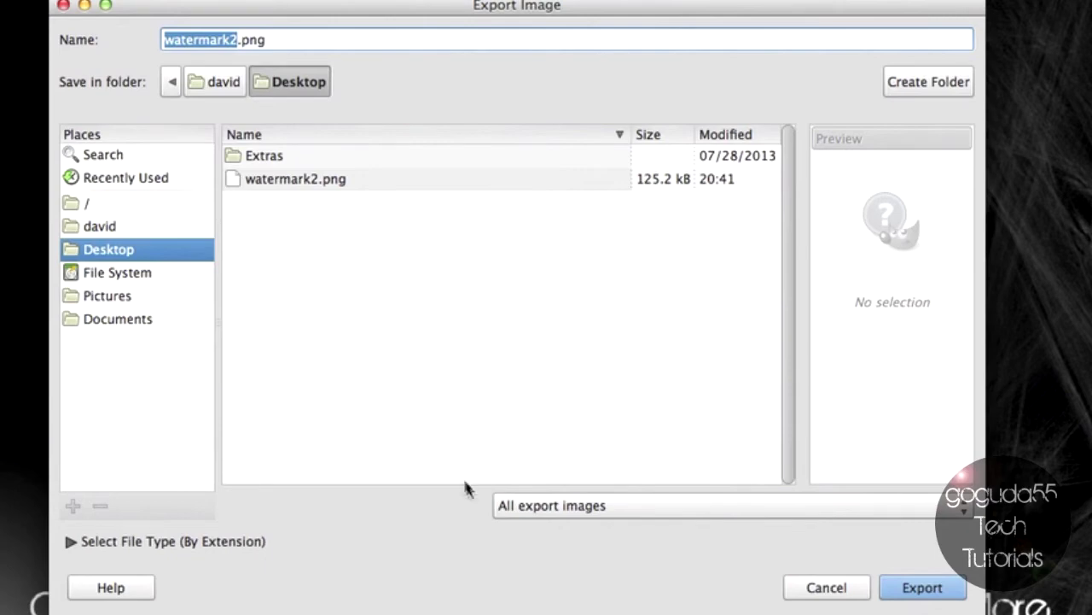
pyautogui.click(536, 509)
pyautogui.scroll(-3, 589, 583)
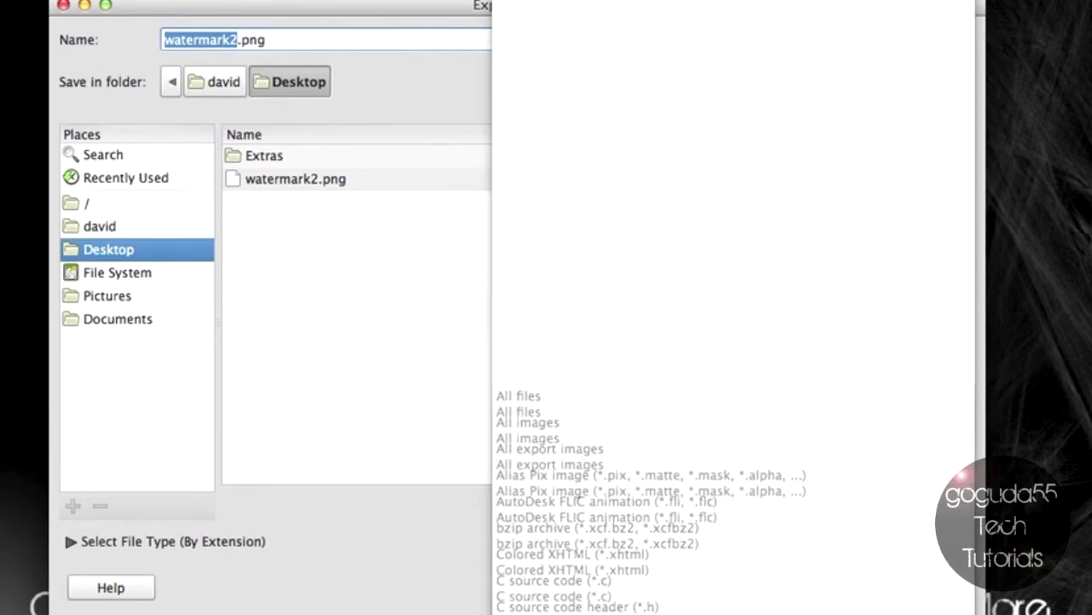
pyautogui.scroll(-10, 589, 583)
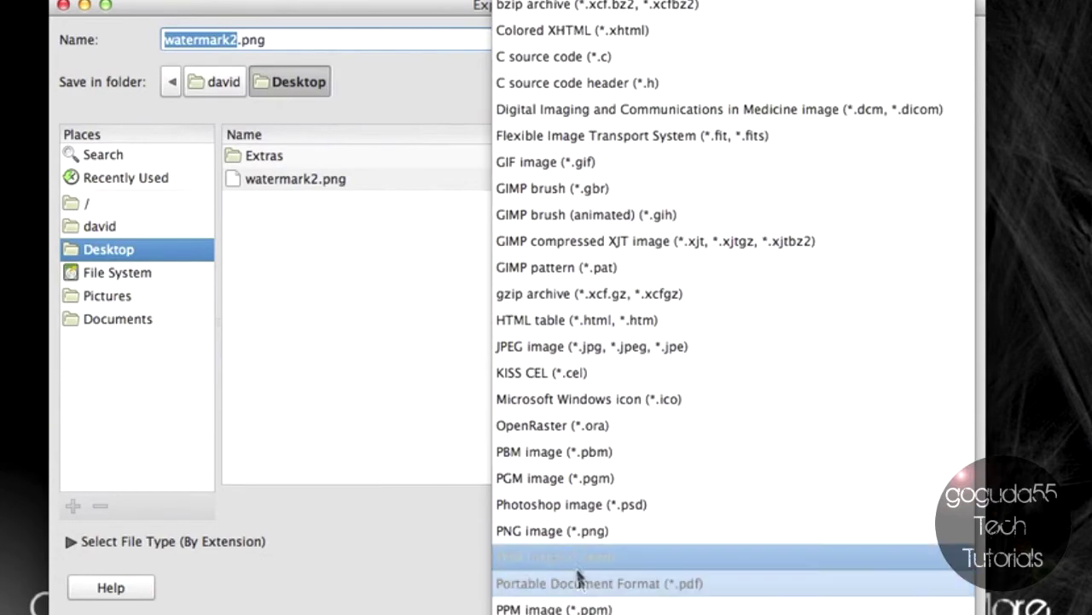
pyautogui.click(571, 530)
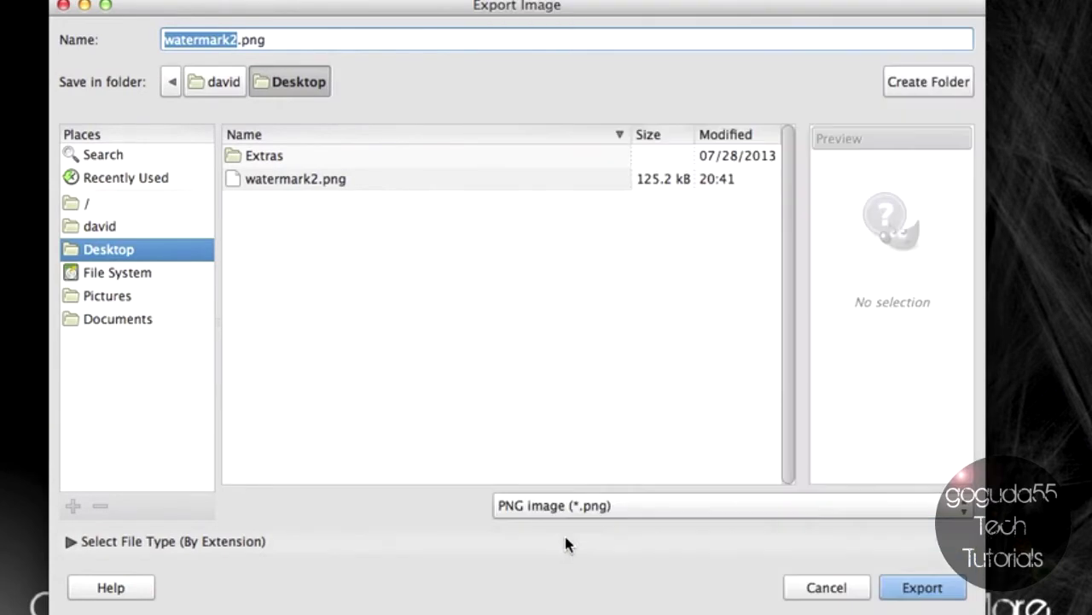
# - Name the file transparentwatermark.png and export it to the Desktop
pyautogui.click(295, 48)
pyautogui.press('super+a')
pyautogui.write('trans')
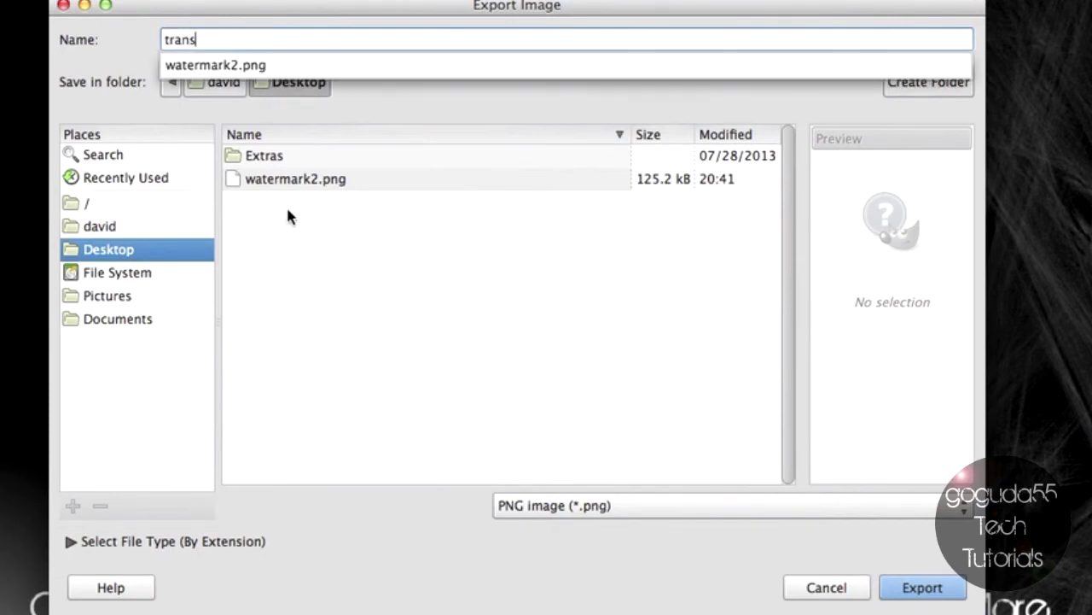
pyautogui.write('parentwatermark.')
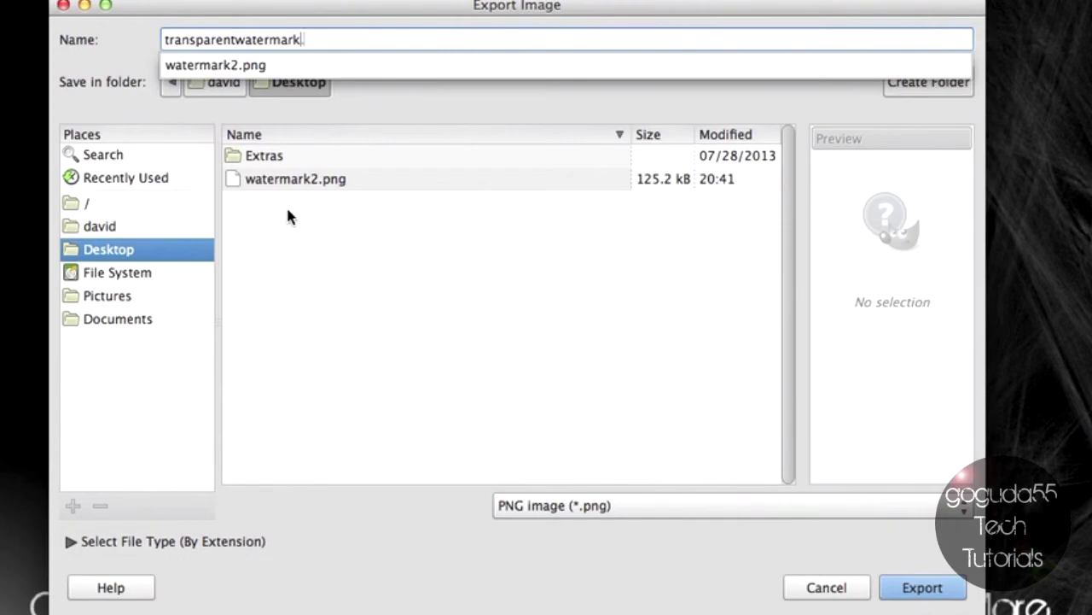
pyautogui.write('png')
pyautogui.click(287, 220)
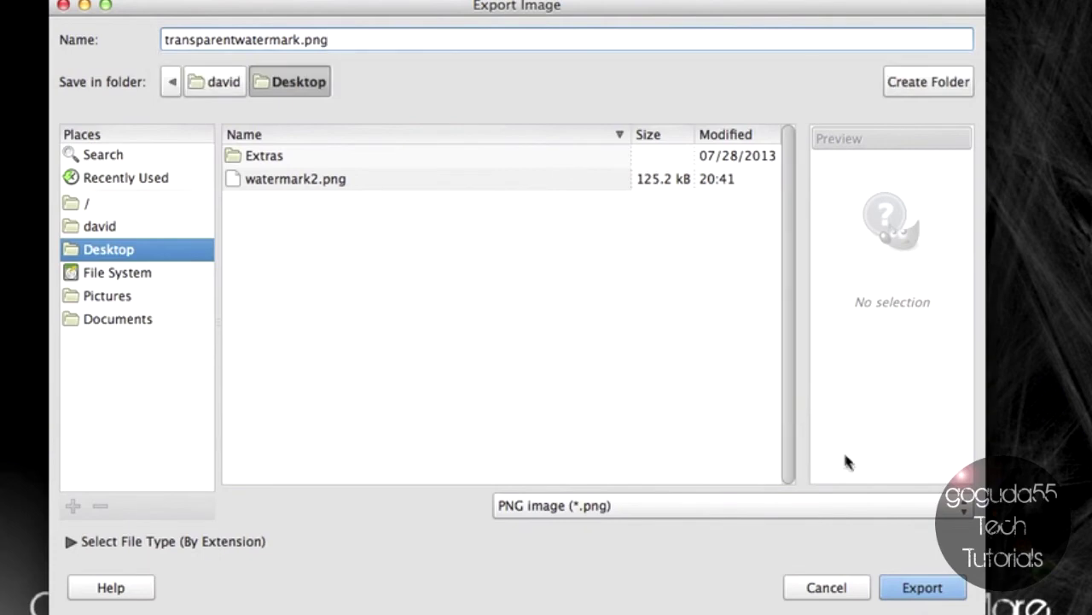
pyautogui.click(932, 592)
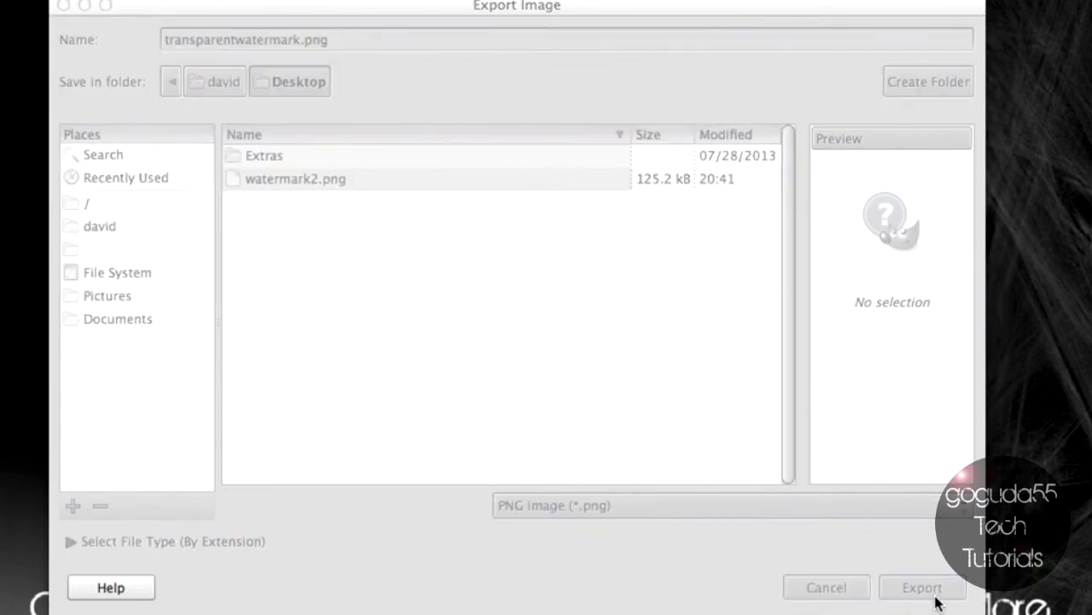